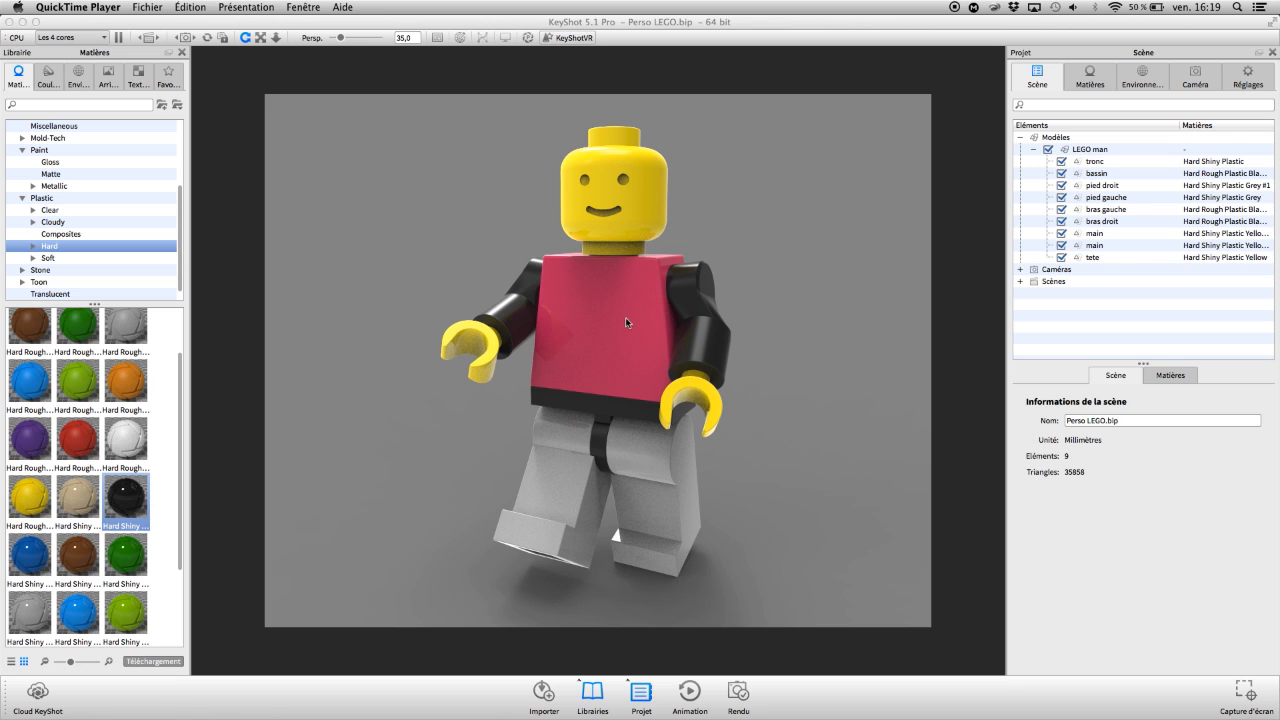
# Add LOGO-OMS.png as a label on the torso's material and place it at the middle of the chest.
pyautogui.doubleClick(626, 320)
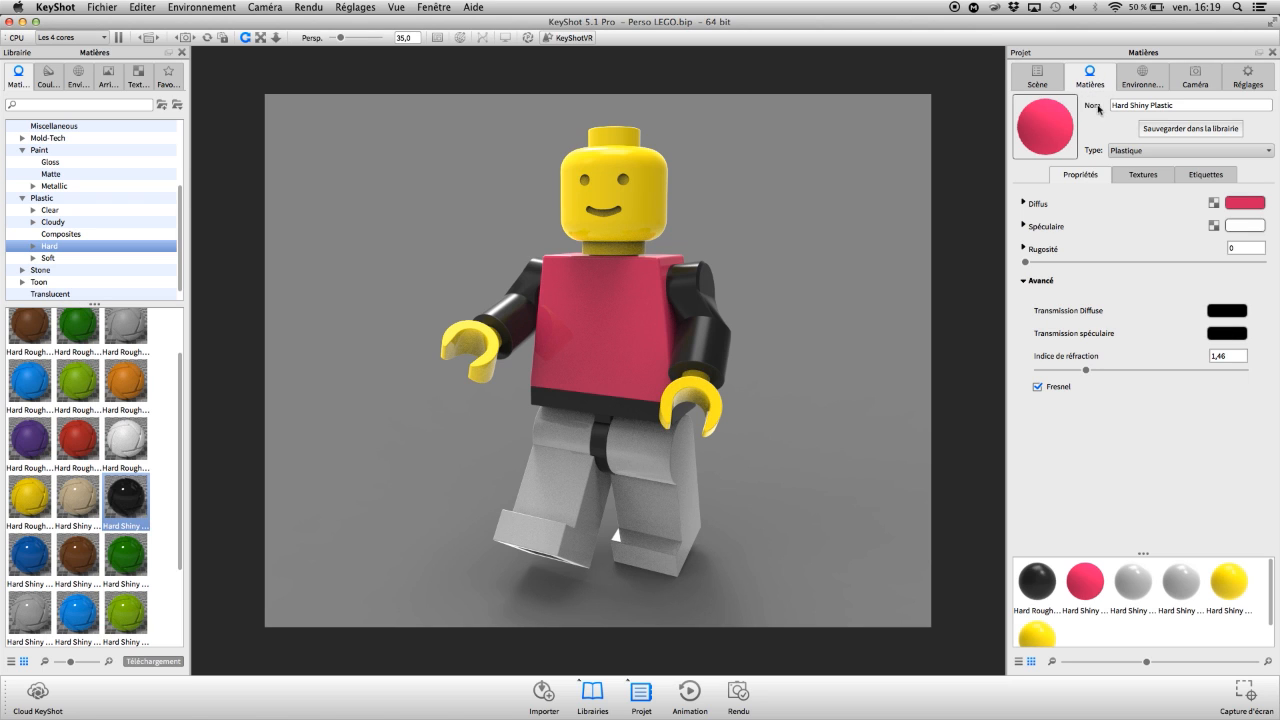
pyautogui.click(1207, 175)
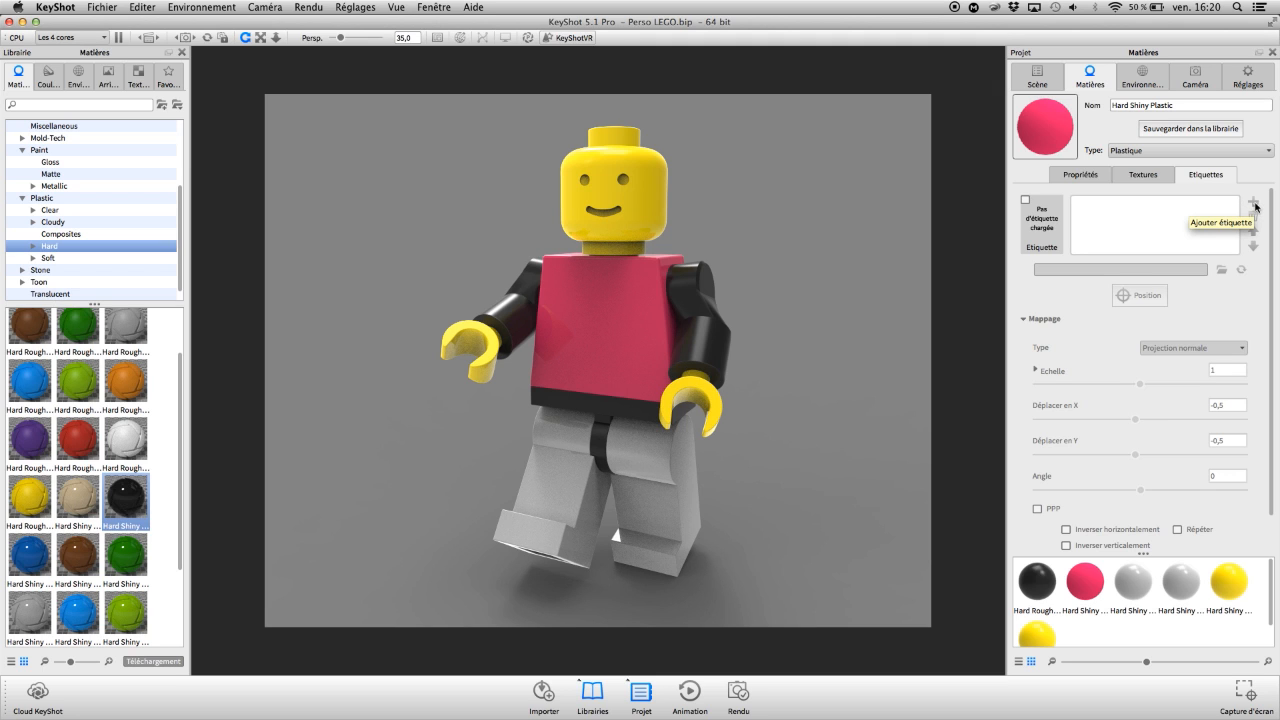
pyautogui.click(1254, 203)
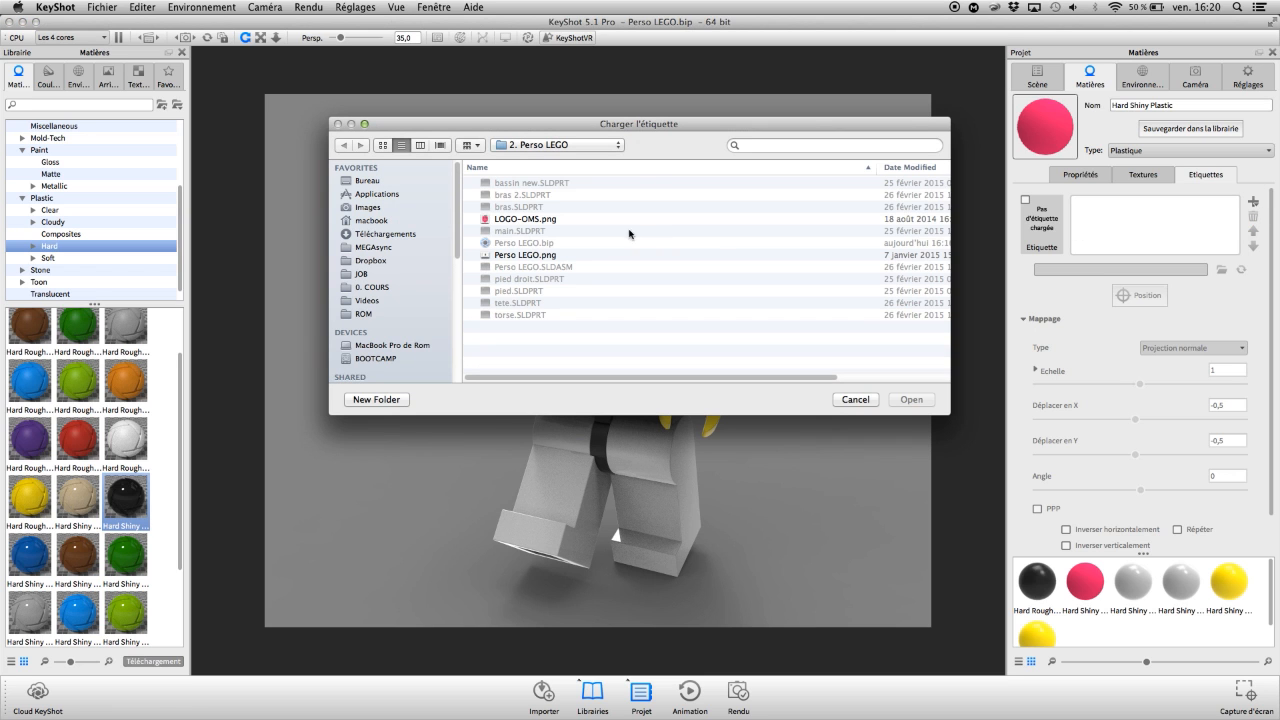
pyautogui.doubleClick(539, 220)
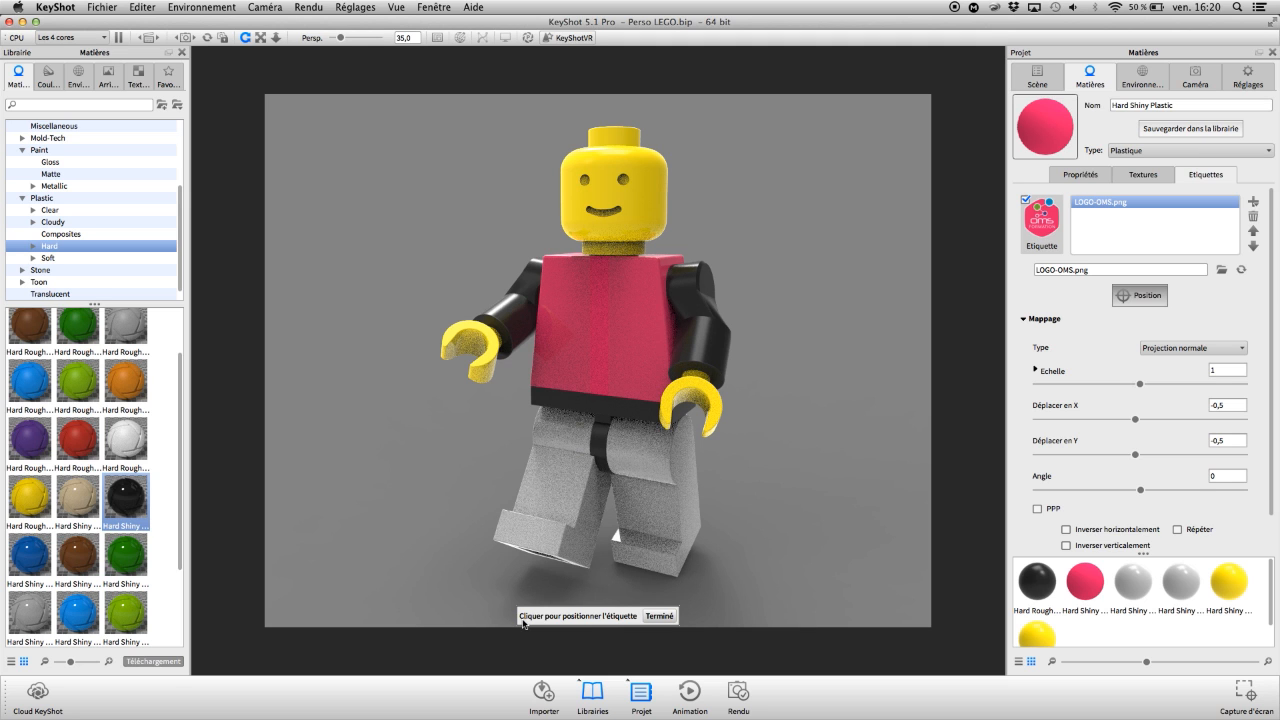
pyautogui.click(601, 324)
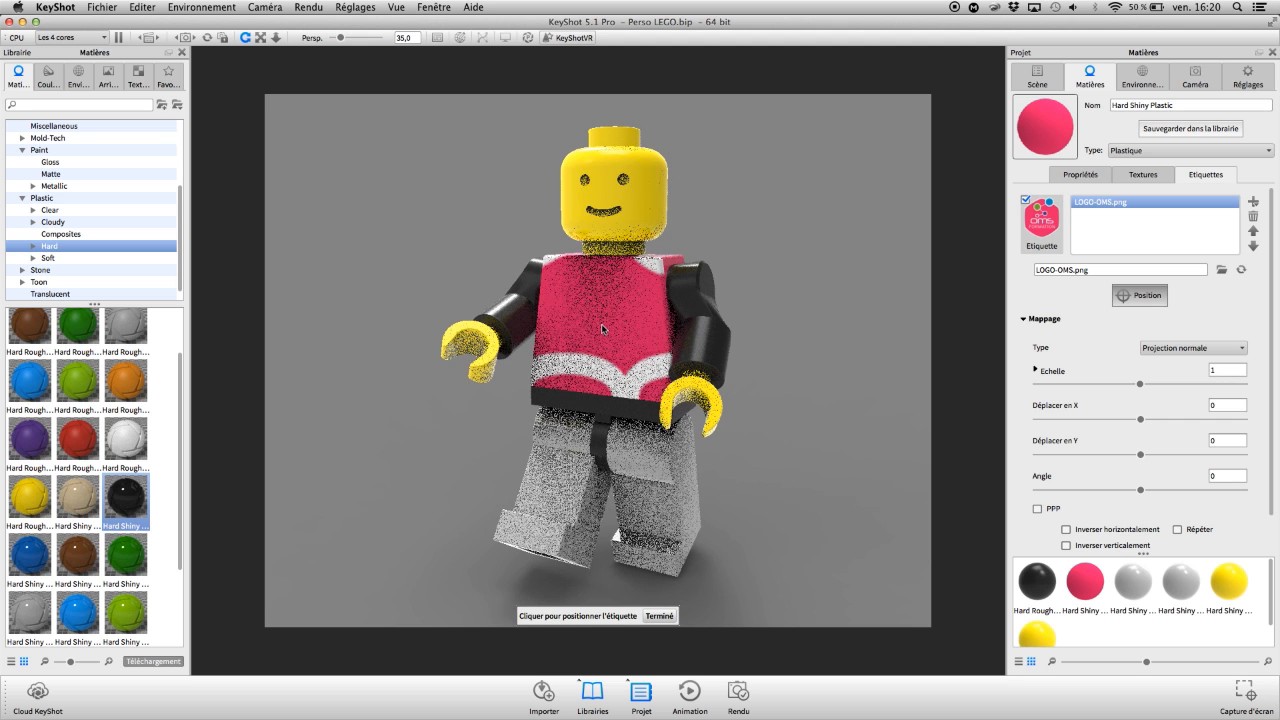
pyautogui.click(659, 616)
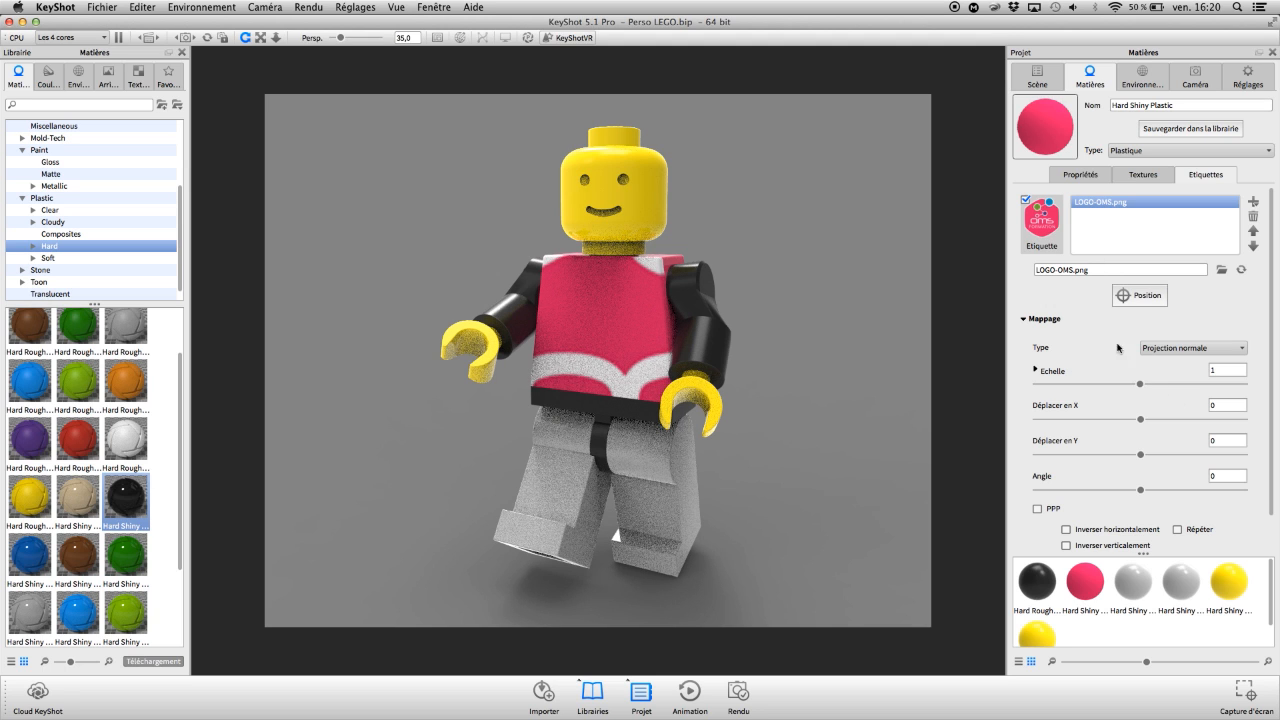
# Scale the chest logo label down to about 0,098 so it fits on the front of the torso.
pyautogui.moveTo(1141, 385); pyautogui.dragTo(1047, 386)
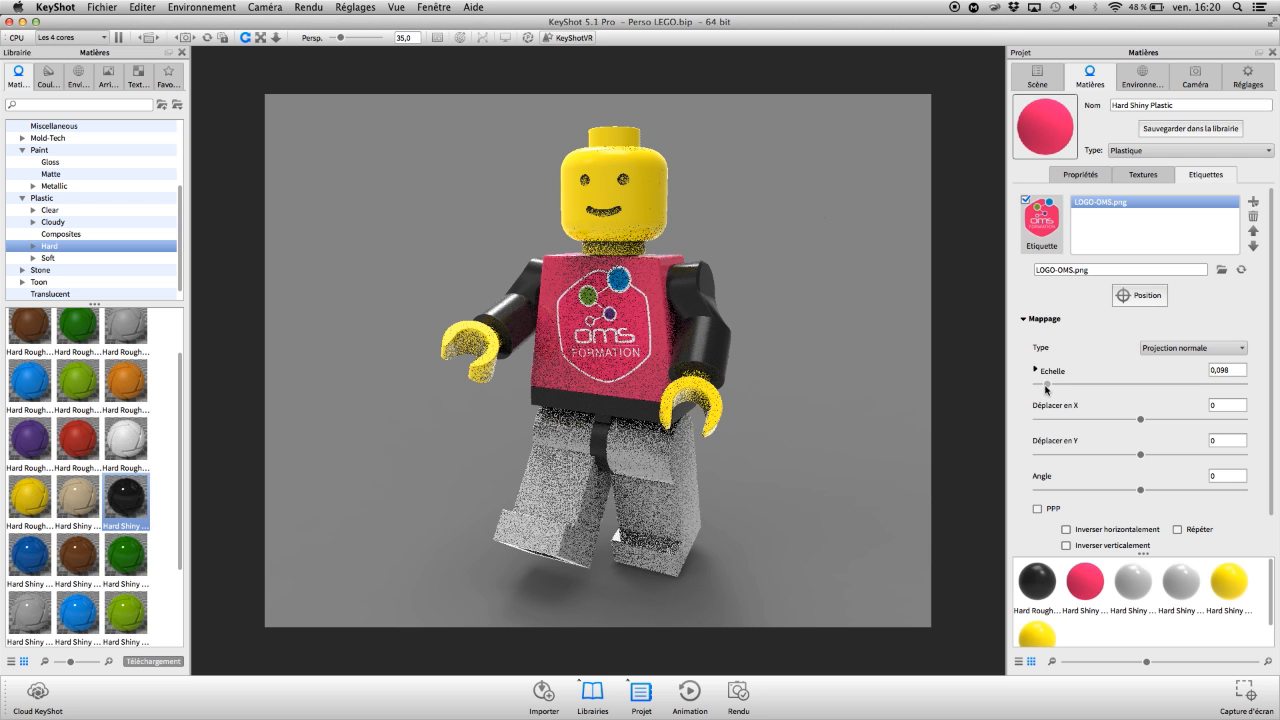
pyautogui.moveTo(462, 413); pyautogui.dragTo(533, 414)
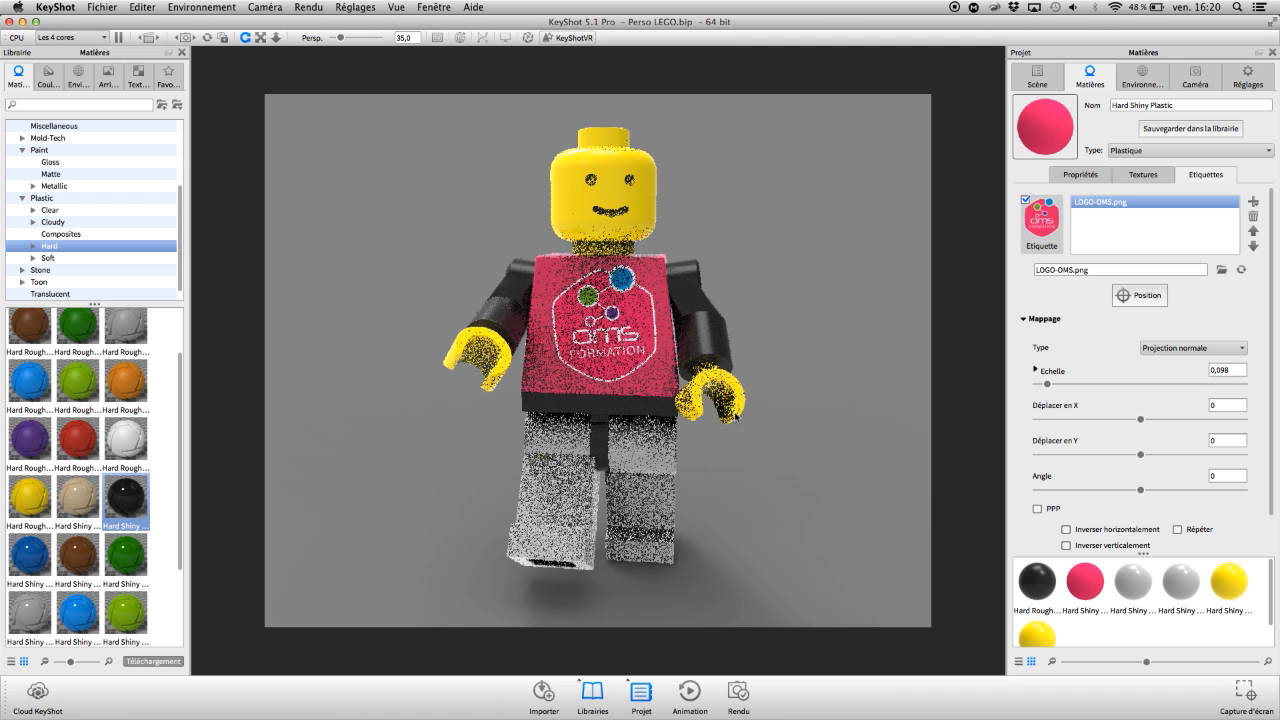
pyautogui.moveTo(726, 449); pyautogui.dragTo(735, 457)
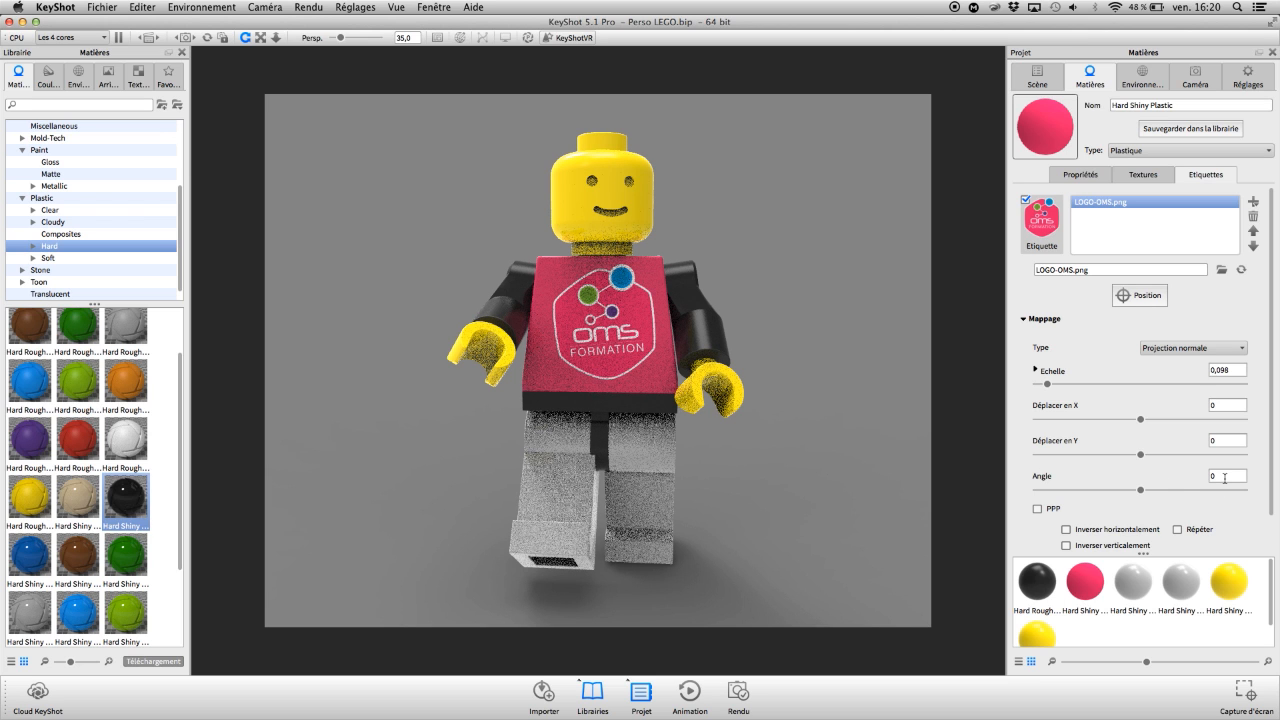
# Try rotating the chest logo label, reset its angle to 0, and delete the label from the torso's material.
pyautogui.click(1224, 477)
pyautogui.moveTo(1140, 491); pyautogui.dragTo(1143, 491)
pyautogui.moveTo(1236, 476); pyautogui.dragTo(1019, 453)
pyautogui.write('0')
pyautogui.press('Return')
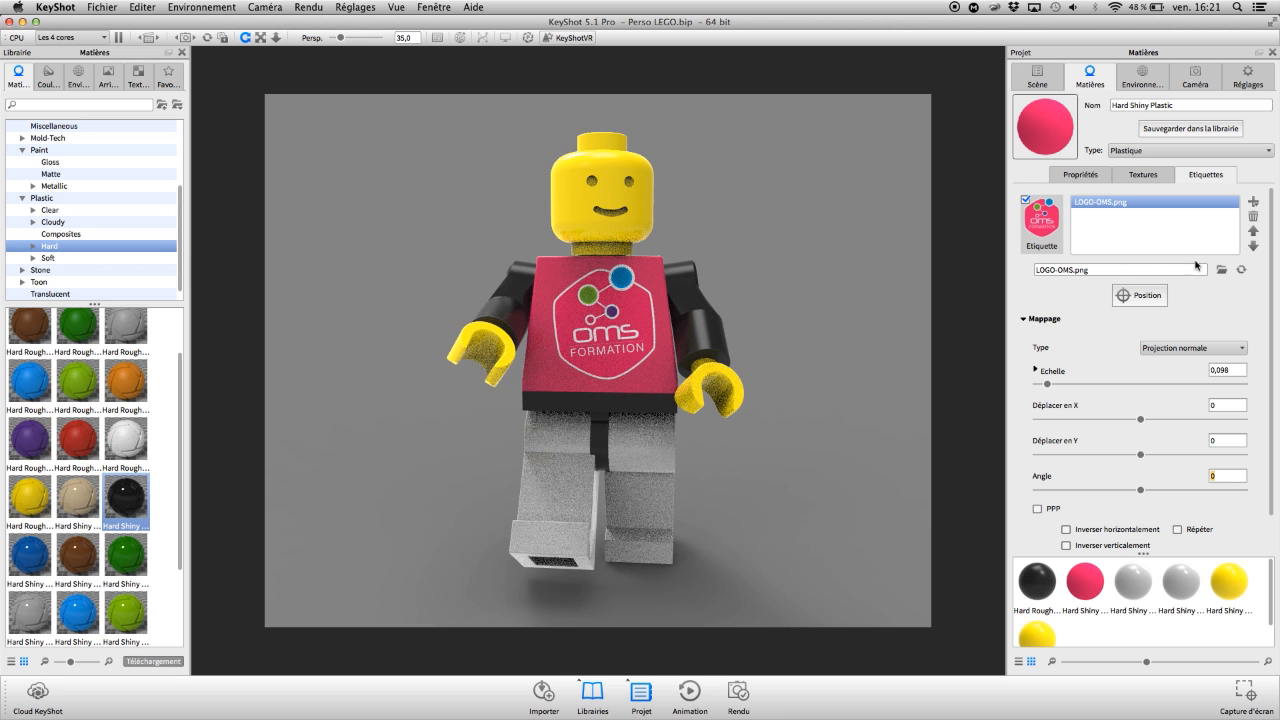
pyautogui.click(1253, 221)
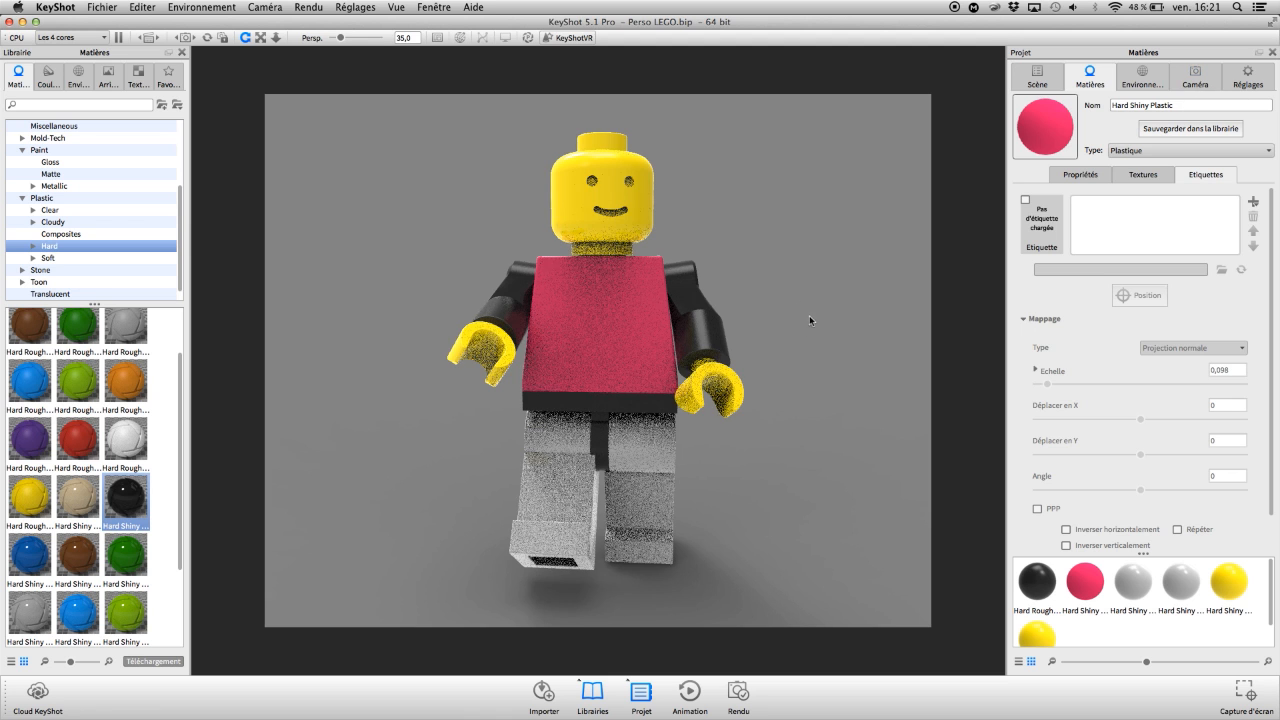
# Set the free camera's view orientation to Face.
pyautogui.moveTo(809, 320); pyautogui.dragTo(735, 354)
pyautogui.click(1198, 78)
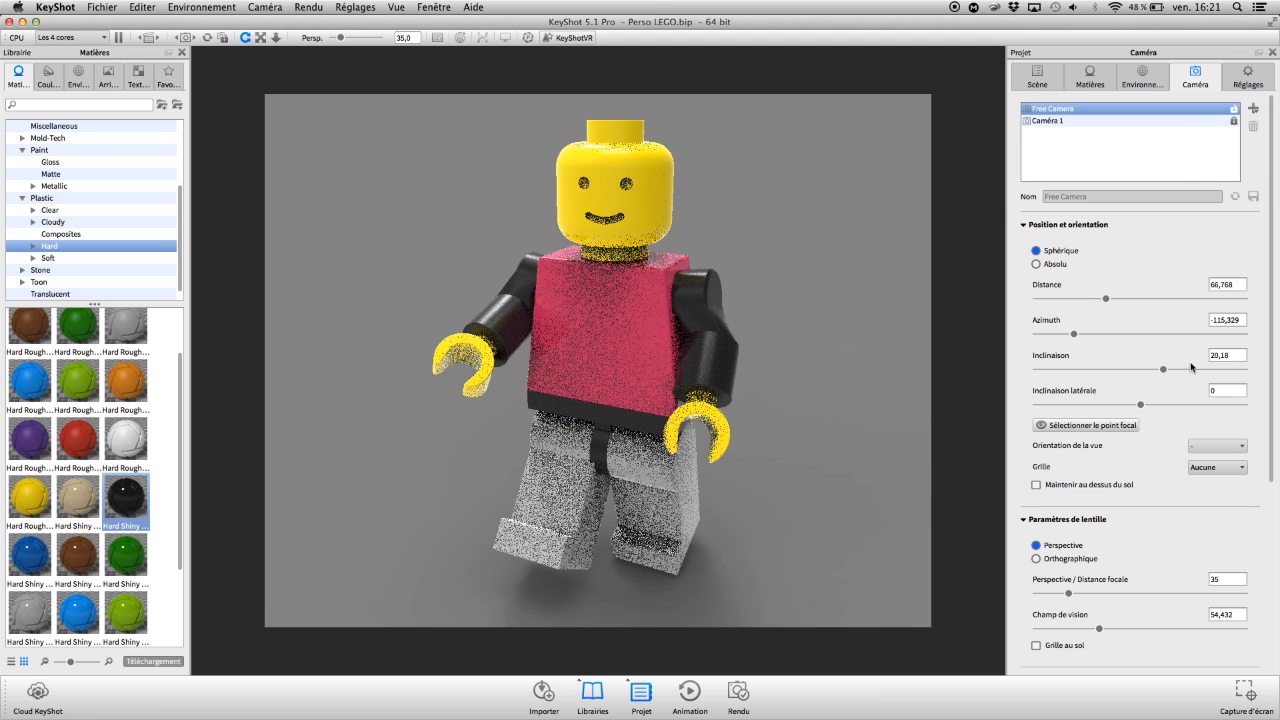
pyautogui.click(1224, 449)
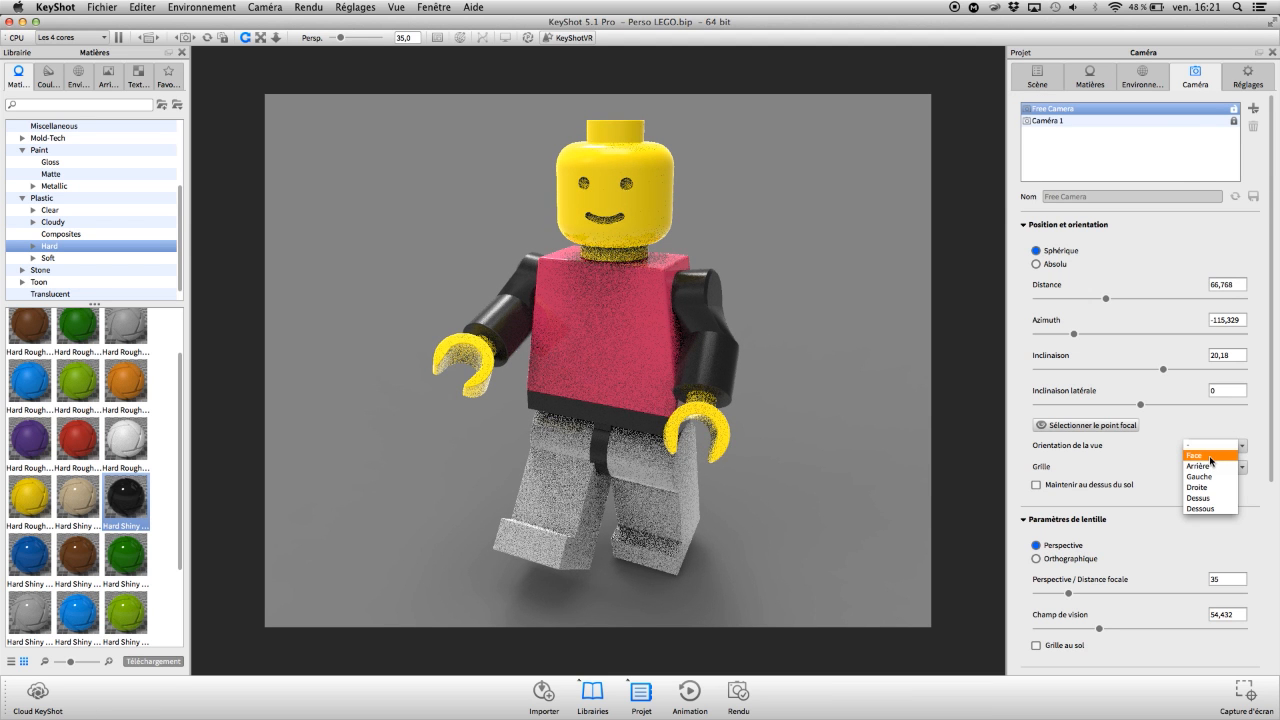
pyautogui.click(1210, 455)
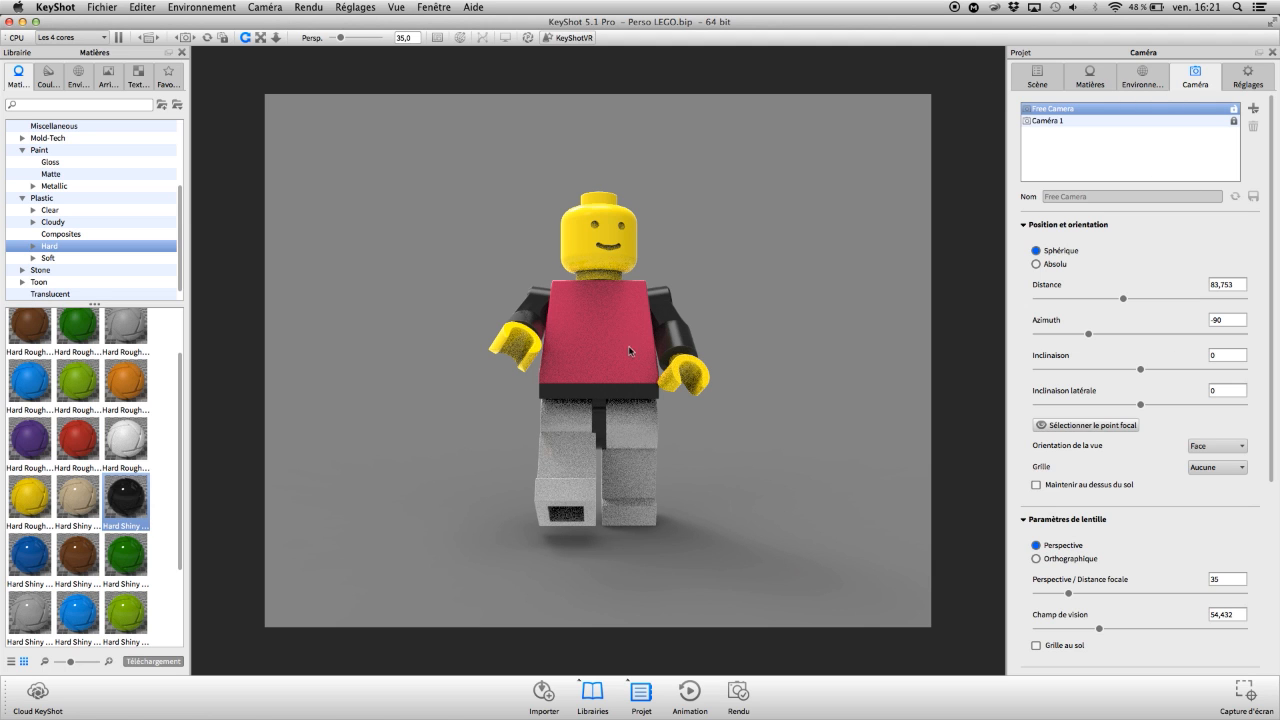
# Add LOGO-OMS.png as a label on the torso's material and place it on the chest in the front view.
pyautogui.doubleClick(616, 367)
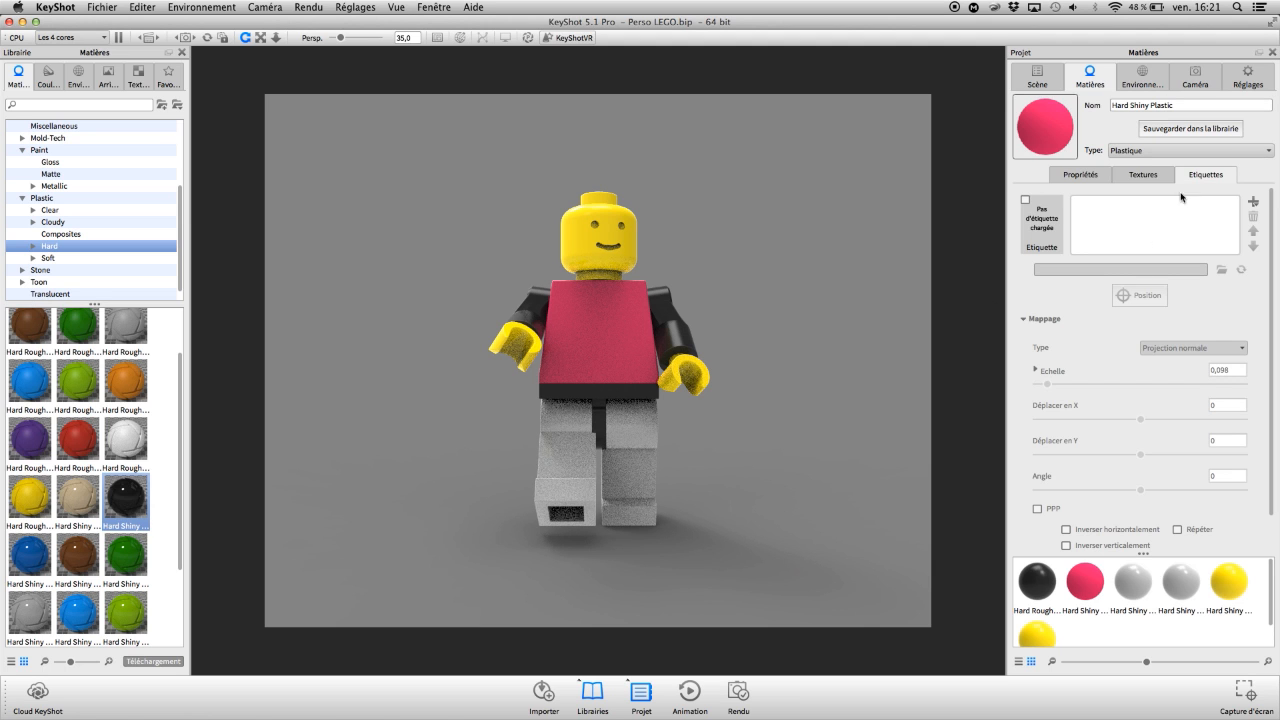
pyautogui.click(1256, 203)
pyautogui.click(533, 220)
pyautogui.doubleClick(532, 217)
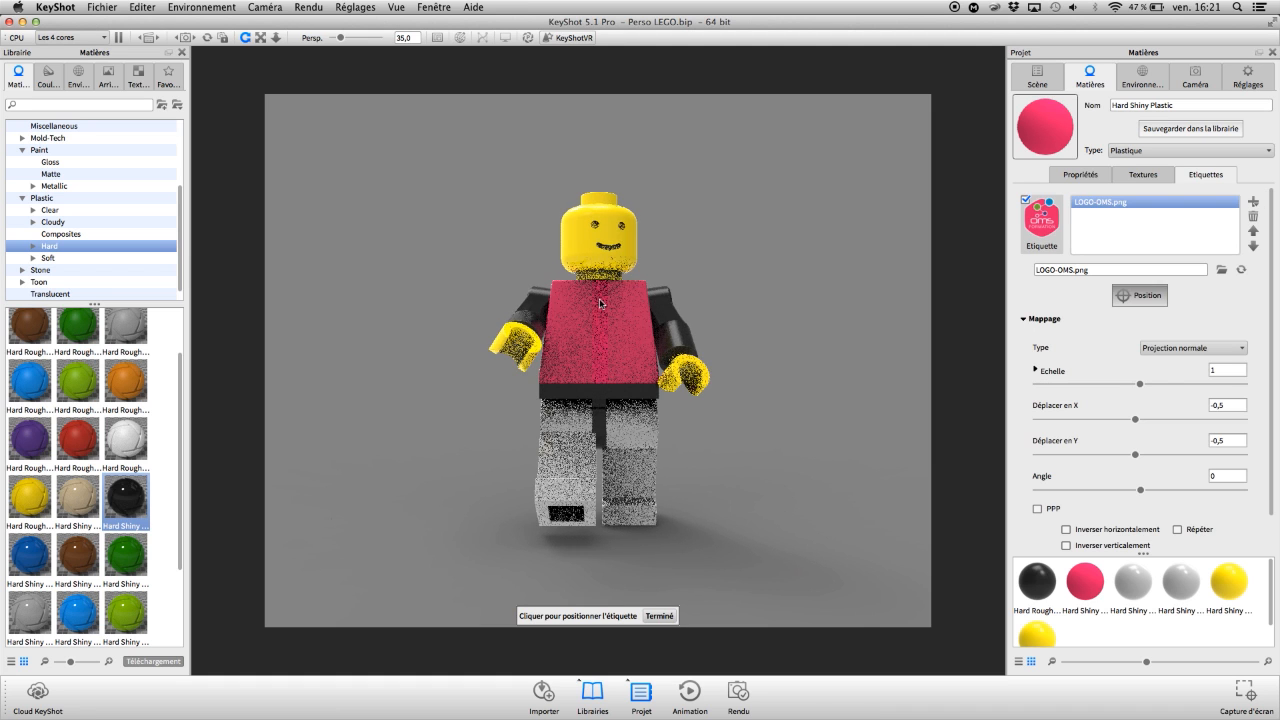
pyautogui.click(600, 335)
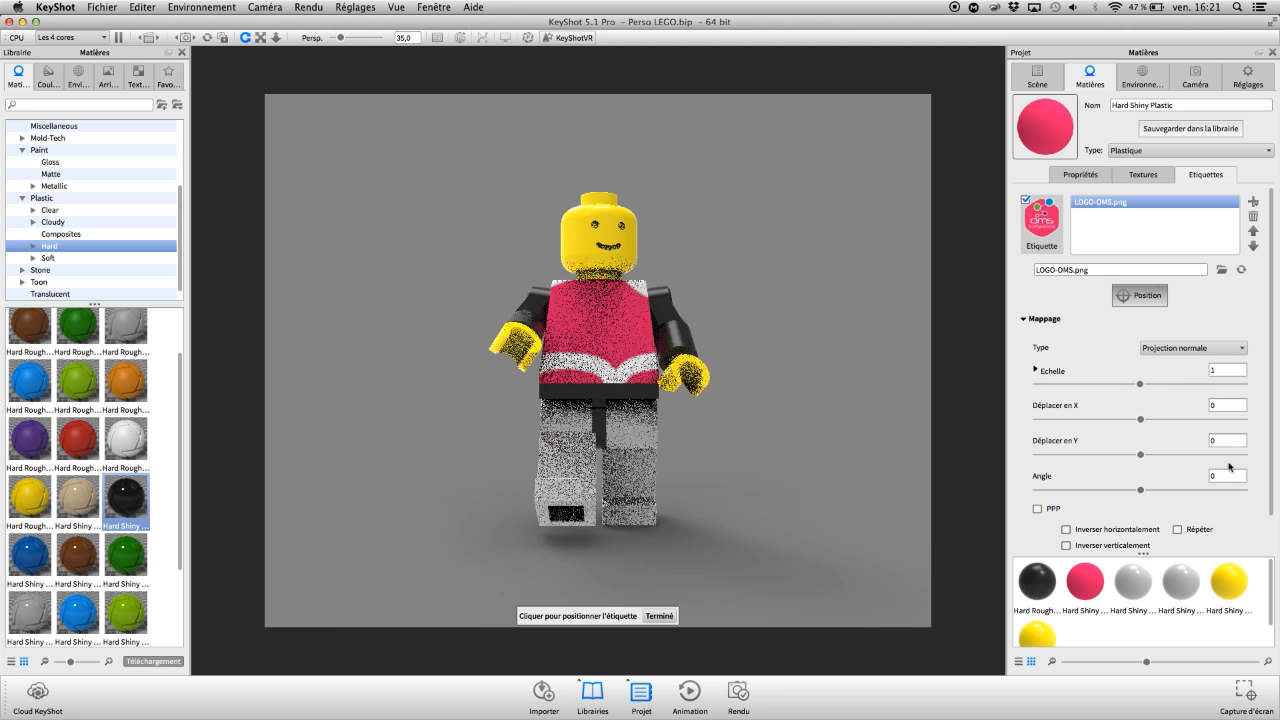
# Set the logo label's scale to 0,1.
pyautogui.moveTo(1141, 384); pyautogui.dragTo(1048, 384)
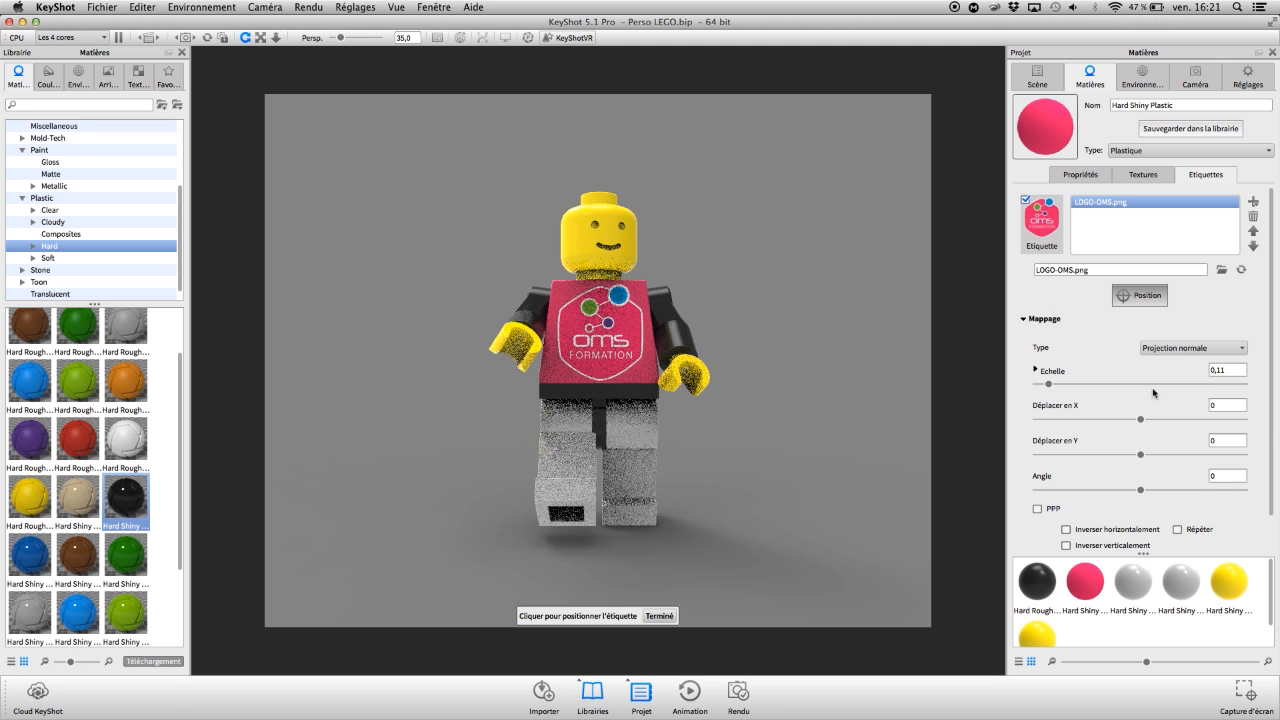
pyautogui.press('BackSpace')
pyautogui.press('Return')
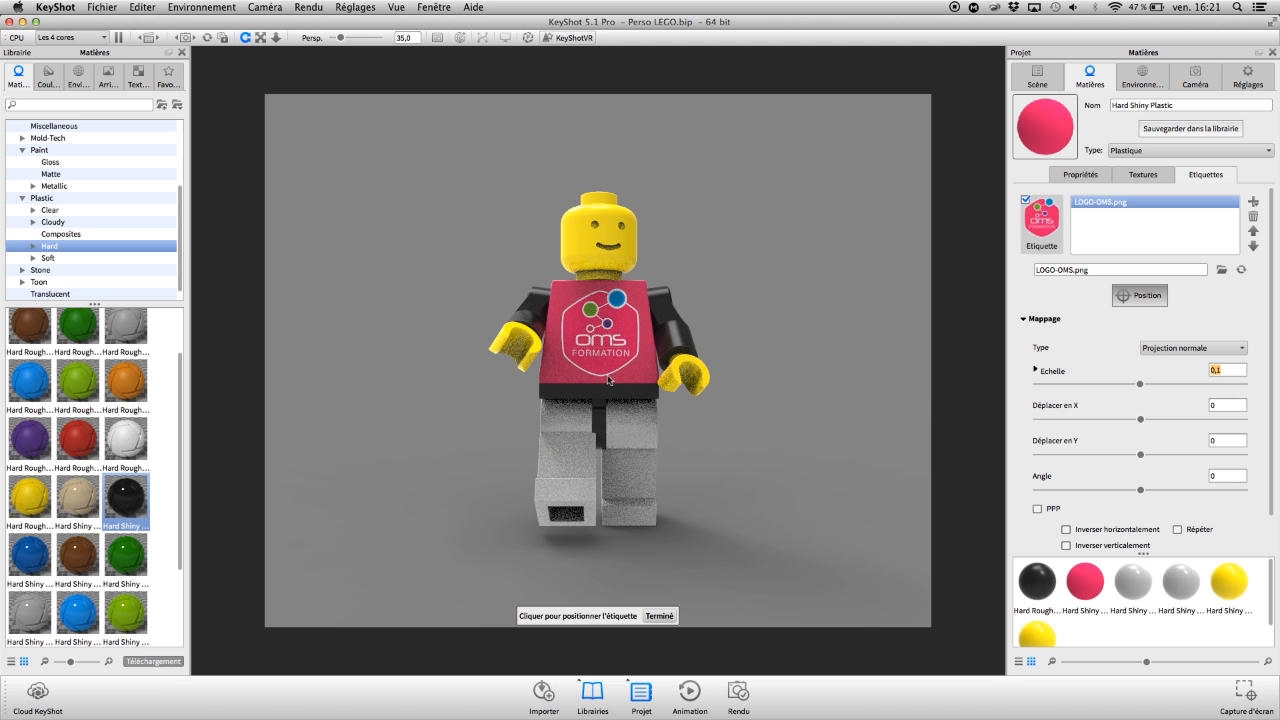
# Reposition the logo label until it is centred on the chest and finish the label positioning.
pyautogui.click(585, 336)
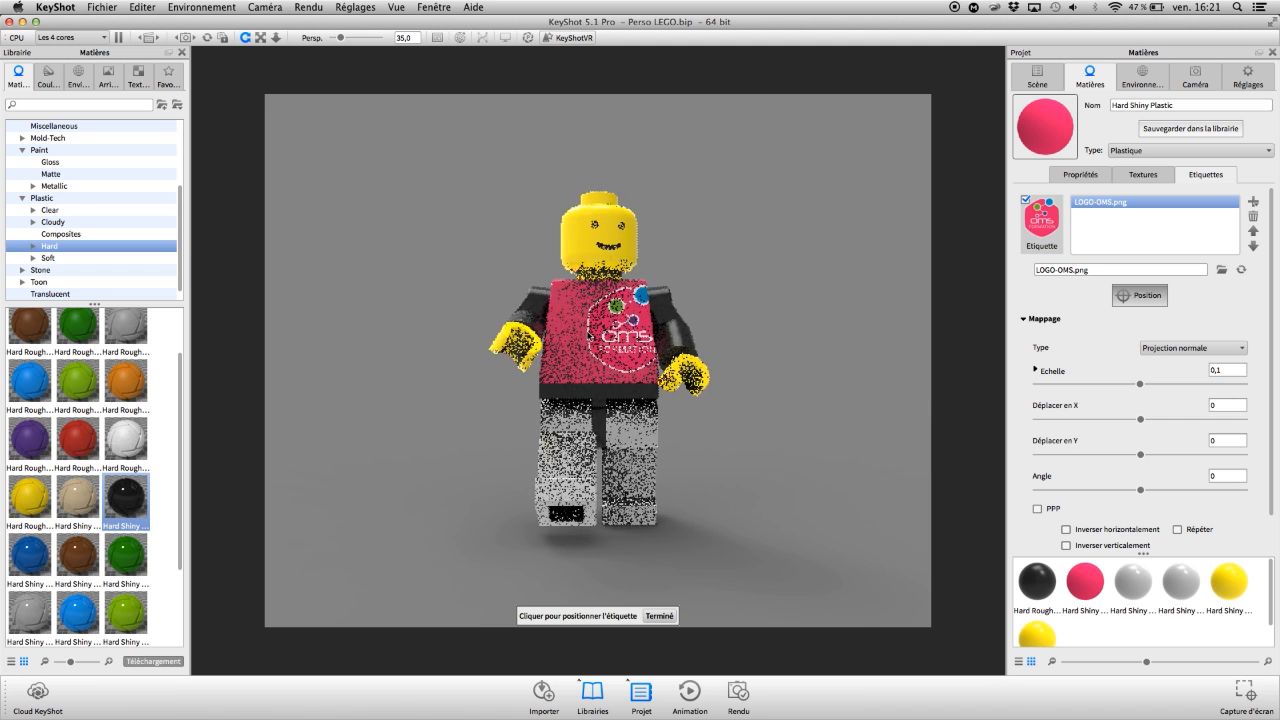
pyautogui.click(600, 332)
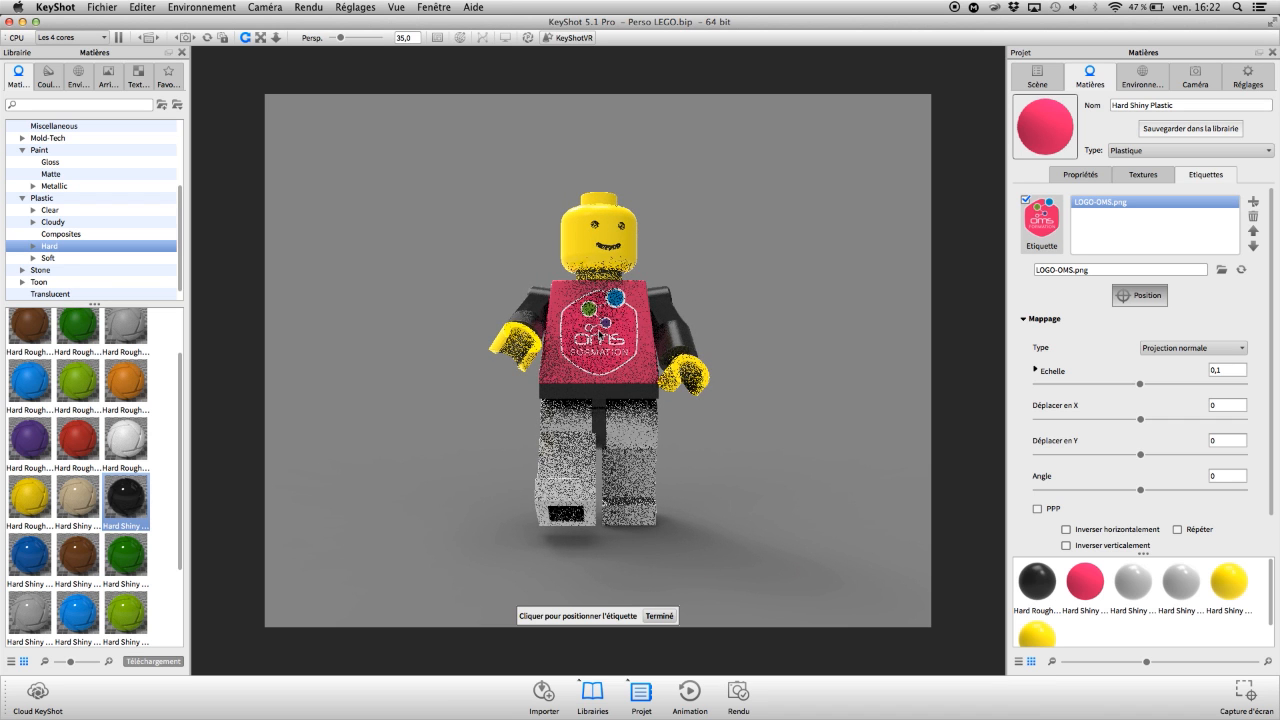
pyautogui.click(600, 330)
pyautogui.click(598, 331)
pyautogui.click(596, 331)
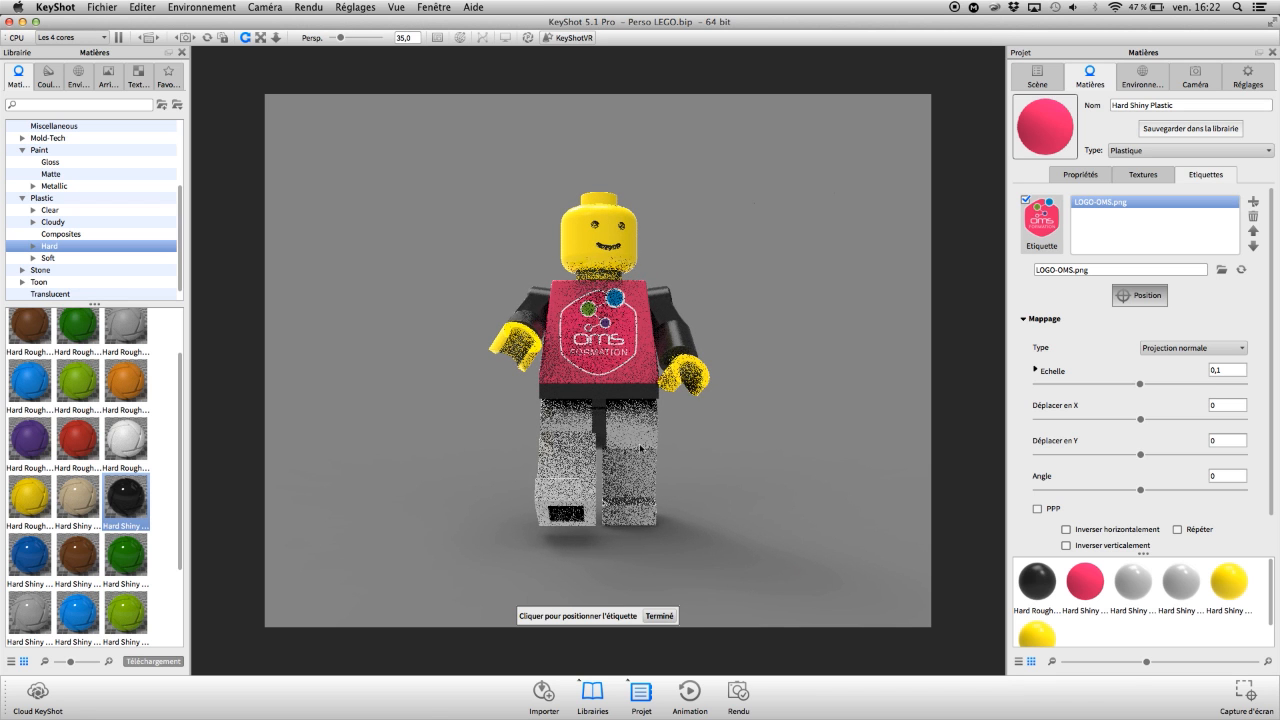
pyautogui.click(660, 616)
# Try shifting the logo label in X and Y, and reset both offsets to 0.
pyautogui.moveTo(762, 335)
pyautogui.mouseDown()
pyautogui.moveTo(588, 335)
pyautogui.moveTo(750, 331)
pyautogui.mouseUp()
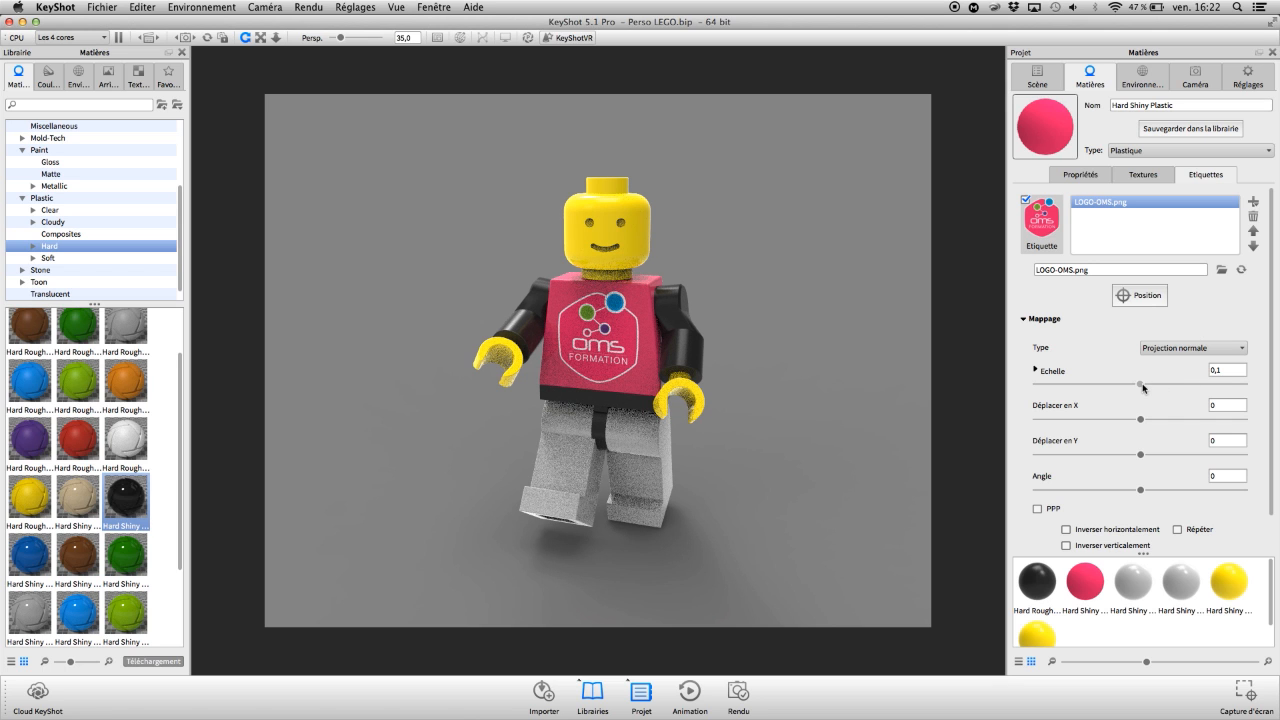
pyautogui.moveTo(1141, 419); pyautogui.dragTo(1163, 454)
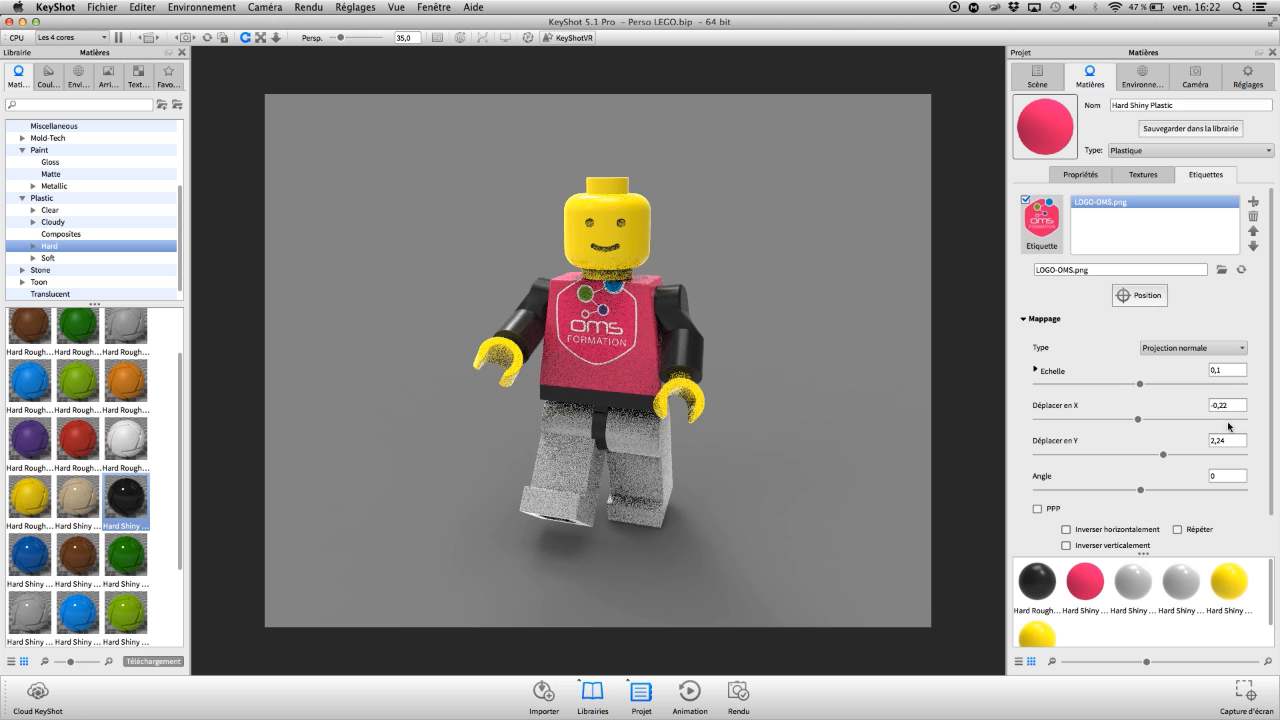
pyautogui.moveTo(1230, 441); pyautogui.dragTo(988, 408)
pyautogui.write('0')
pyautogui.press('Return')
pyautogui.moveTo(1240, 405); pyautogui.dragTo(1176, 402)
pyautogui.write('0')
pyautogui.press('Return')
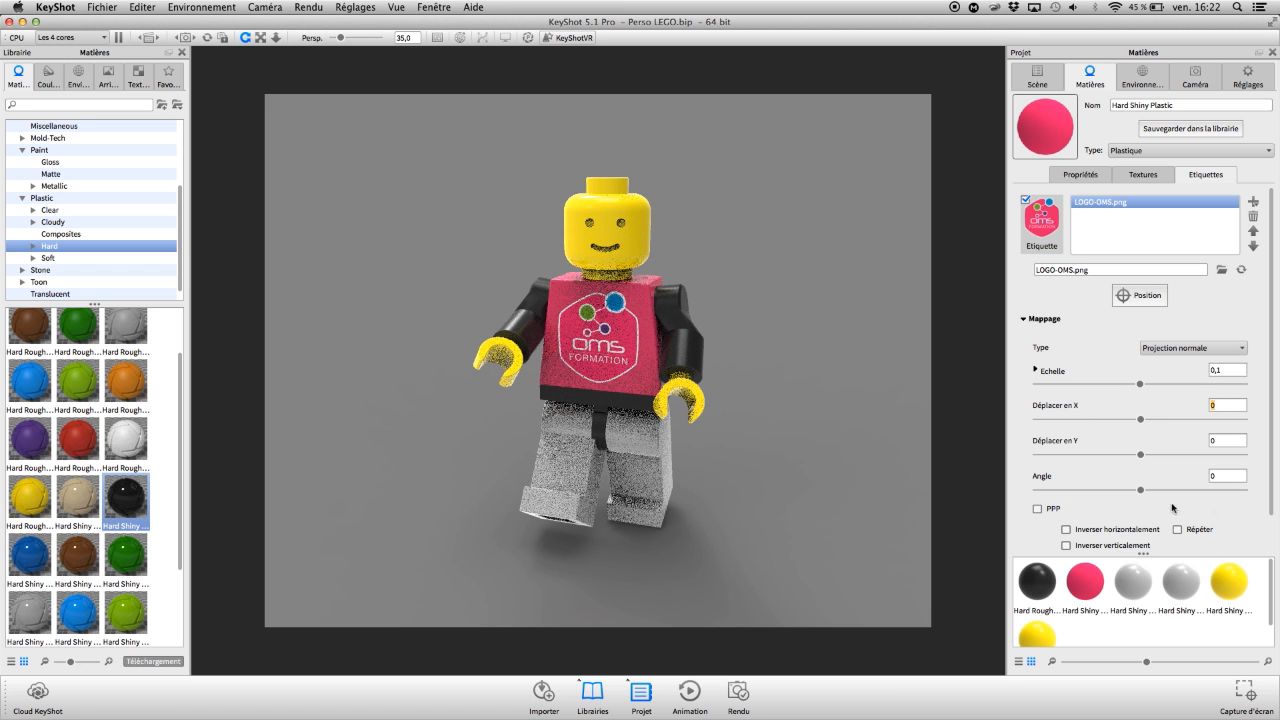
# Examine the logo label on the torso up close, from the front and at an angle.
pyautogui.scroll(-2, 1268, 462)
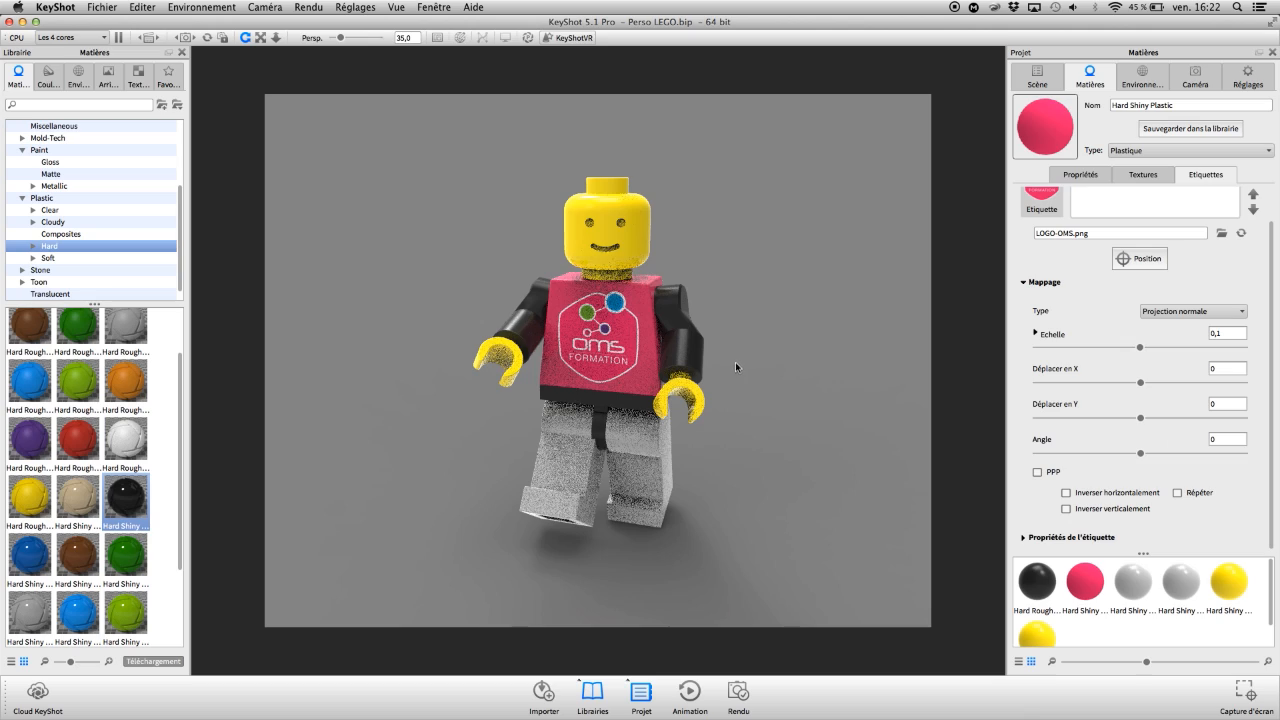
pyautogui.moveTo(697, 445); pyautogui.dragTo(760, 410)
pyautogui.scroll(3, 760, 410)
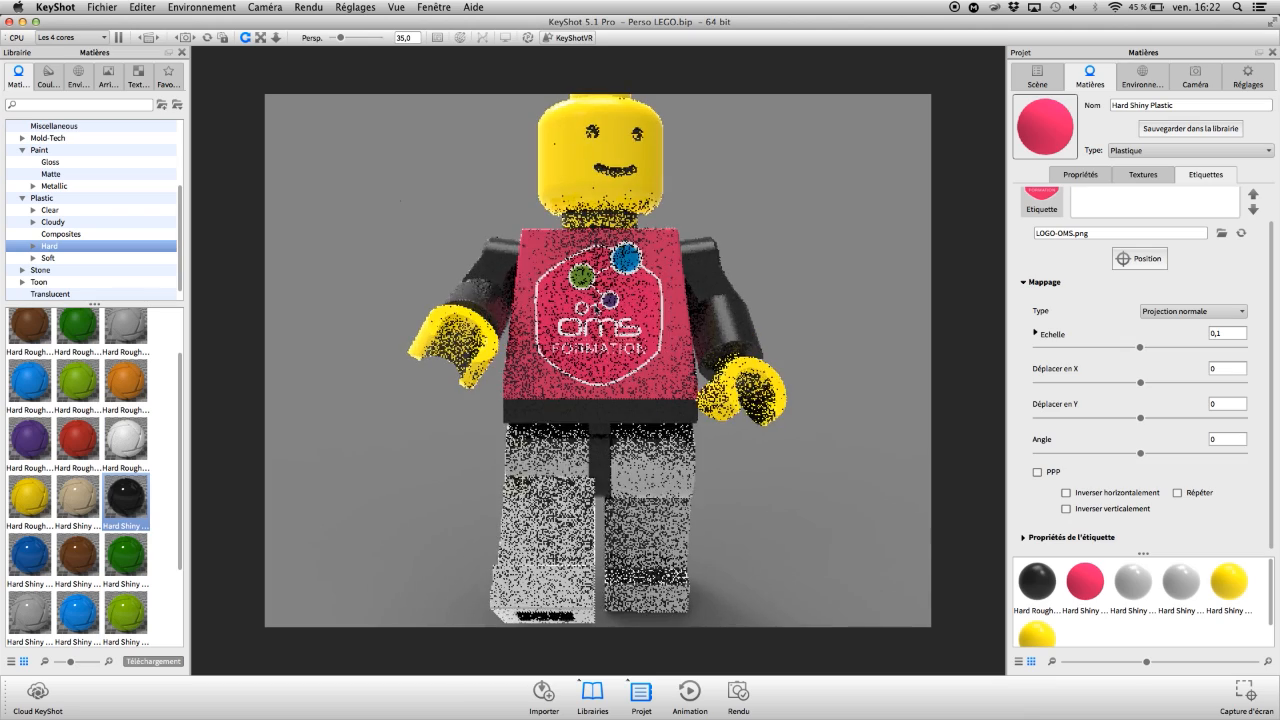
pyautogui.scroll(4, 672, 369)
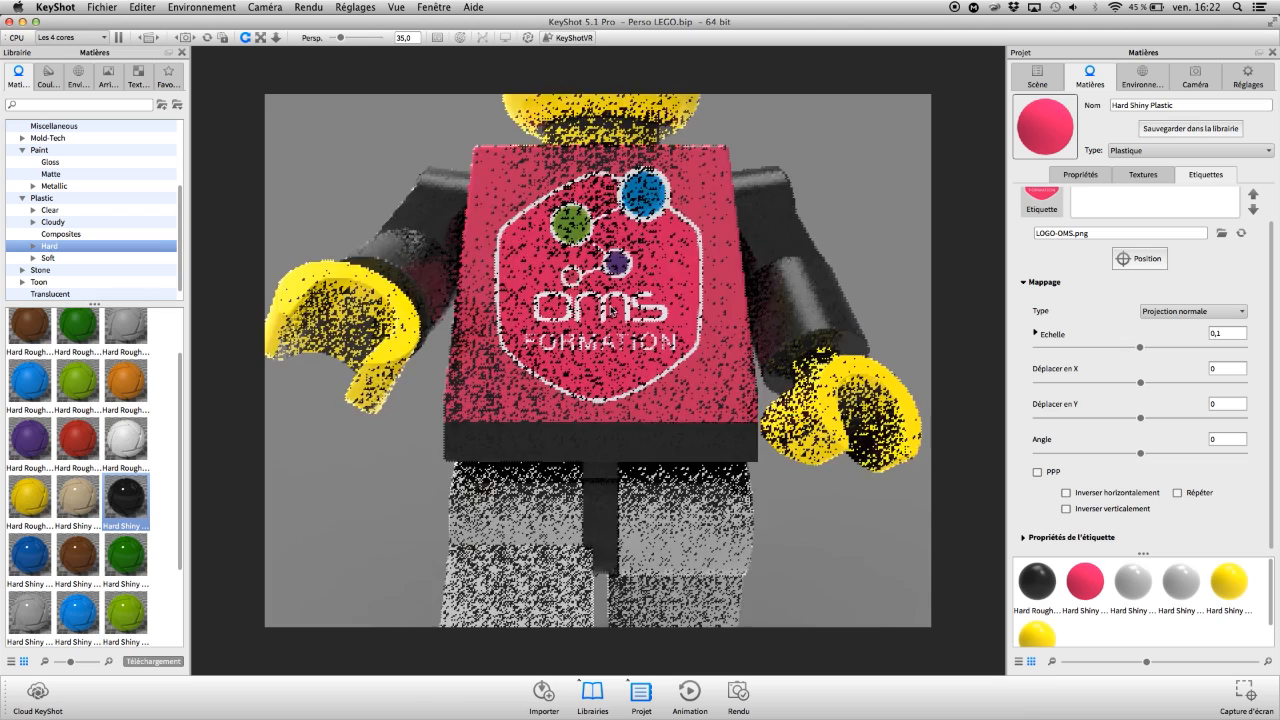
pyautogui.moveTo(672, 369); pyautogui.dragTo(678, 289)
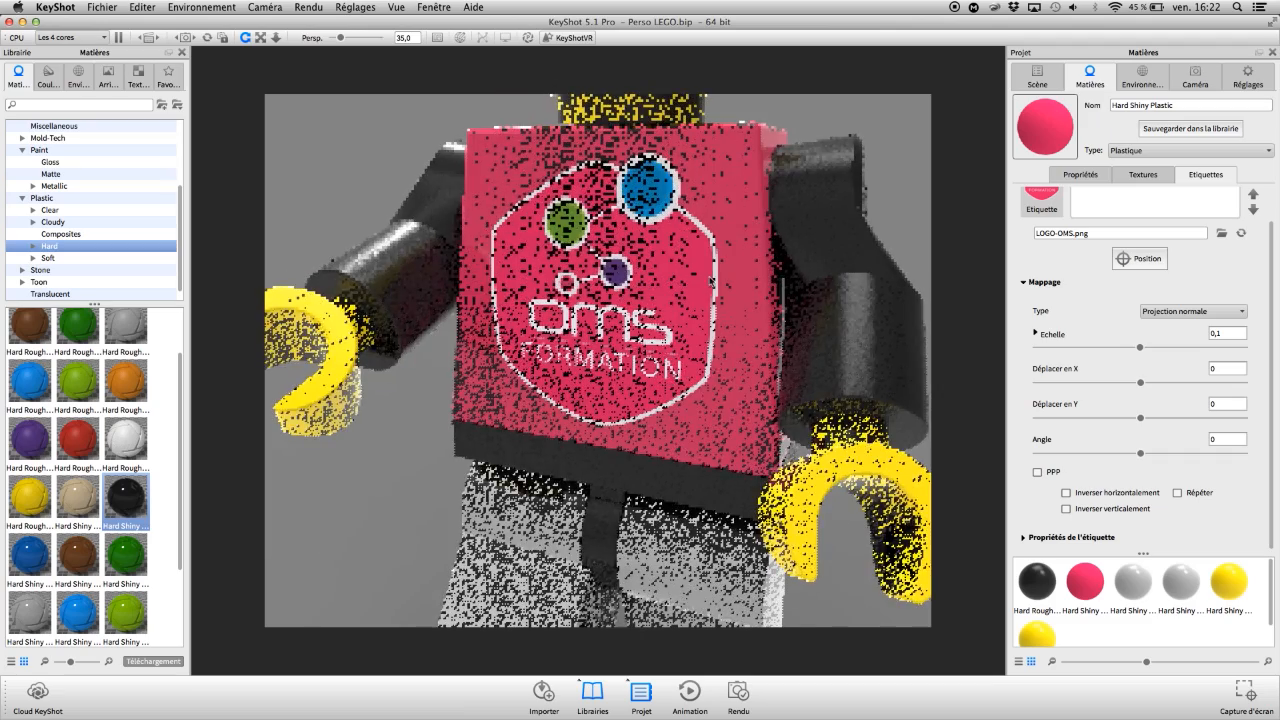
pyautogui.scroll(-4, 667, 272)
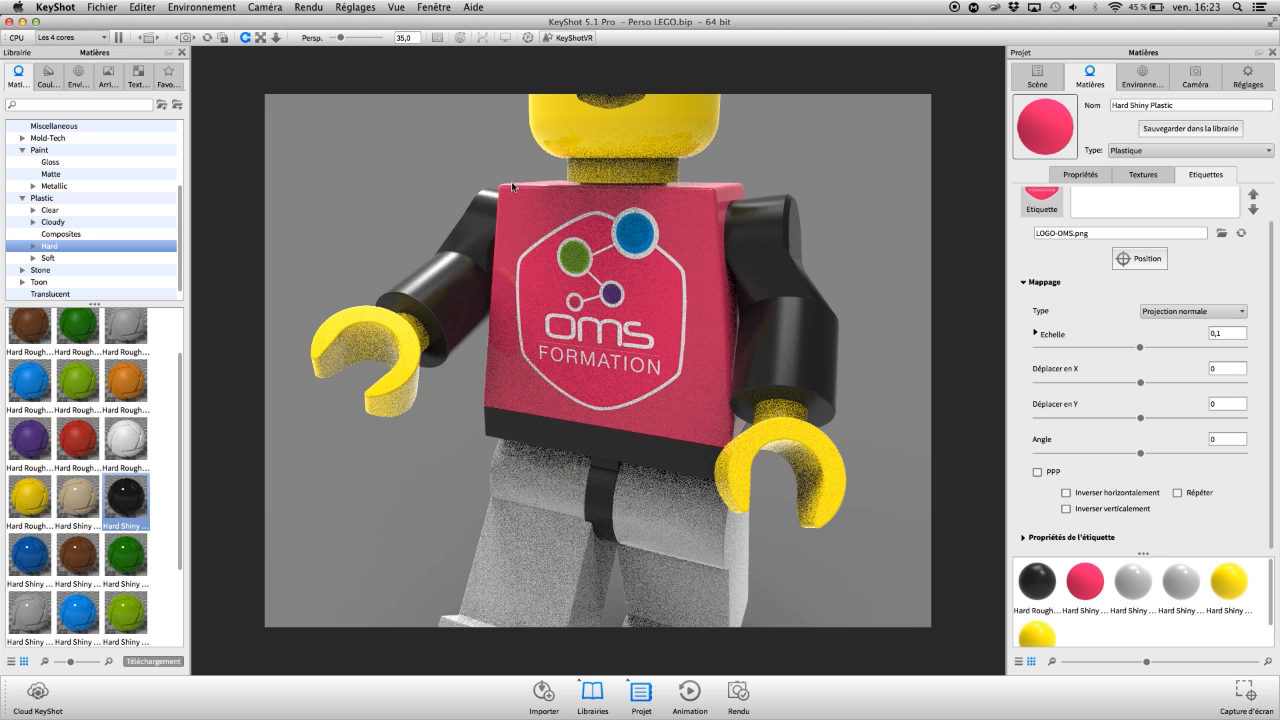
pyautogui.scroll(-5, 671, 275)
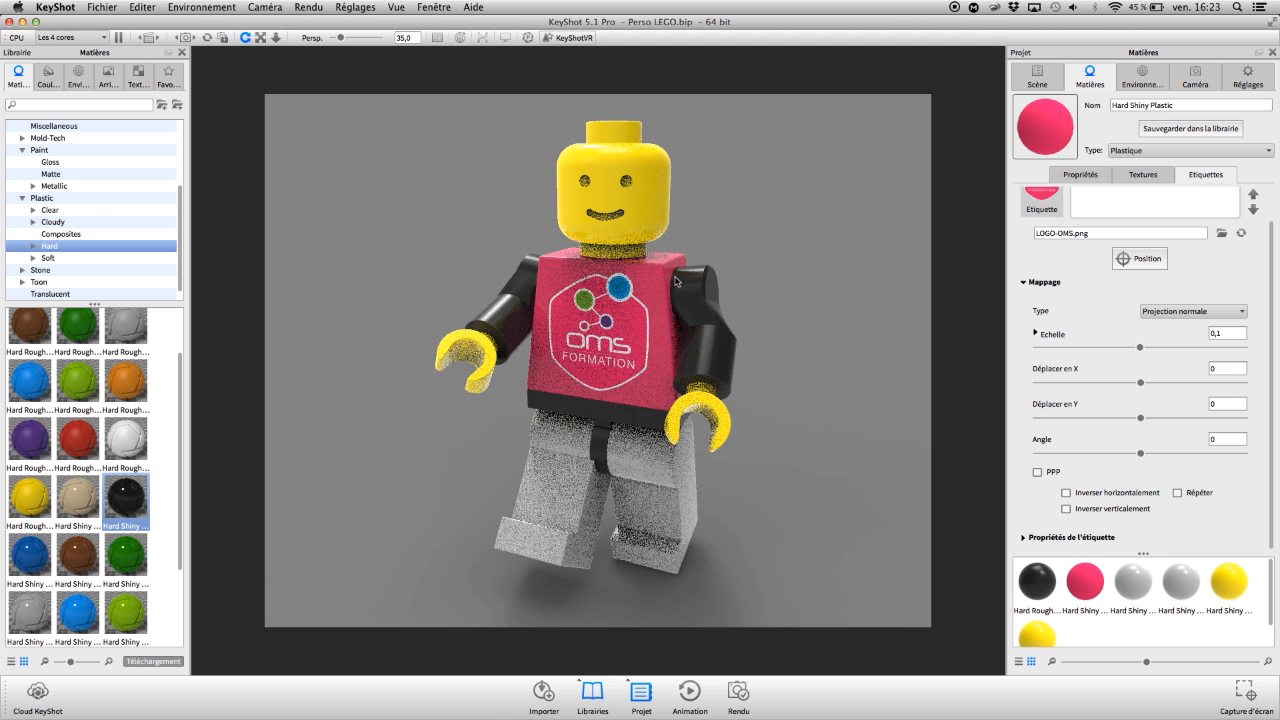
# Apply the black Hard Shiny plastic material from the library to the torso while keeping its logo label.
pyautogui.click(131, 509)
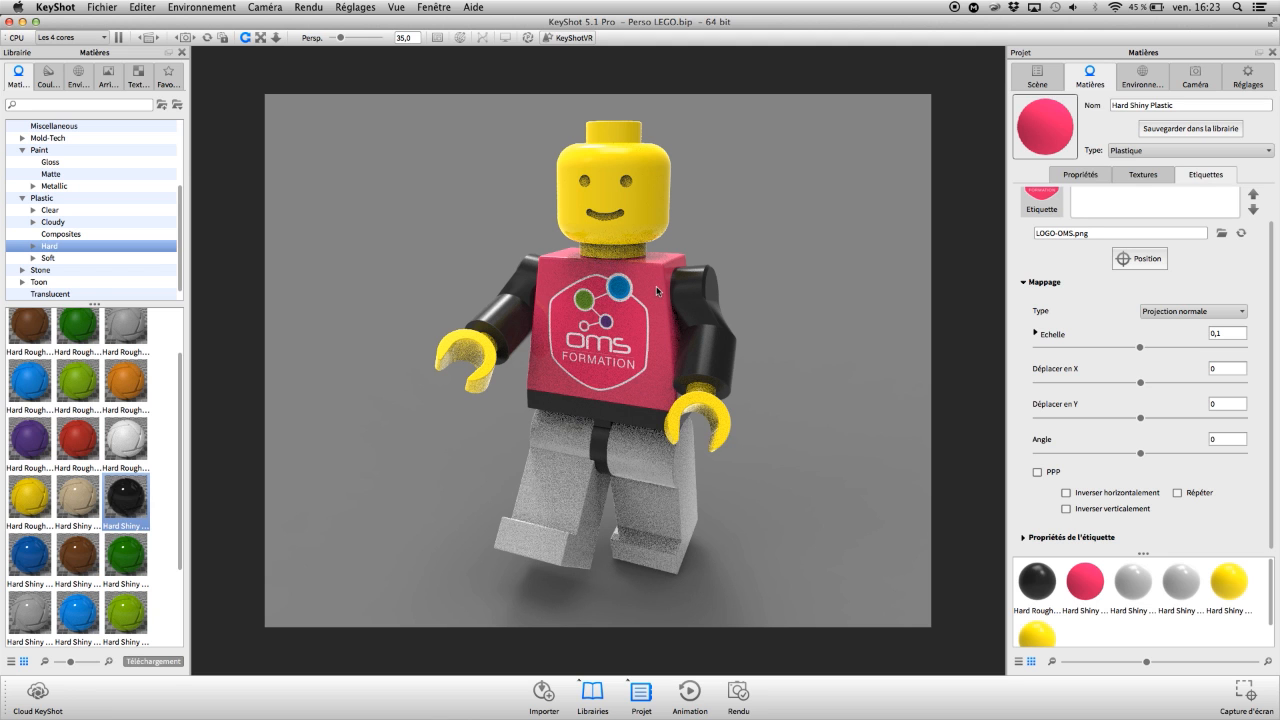
pyautogui.moveTo(131, 512); pyautogui.dragTo(597, 350)
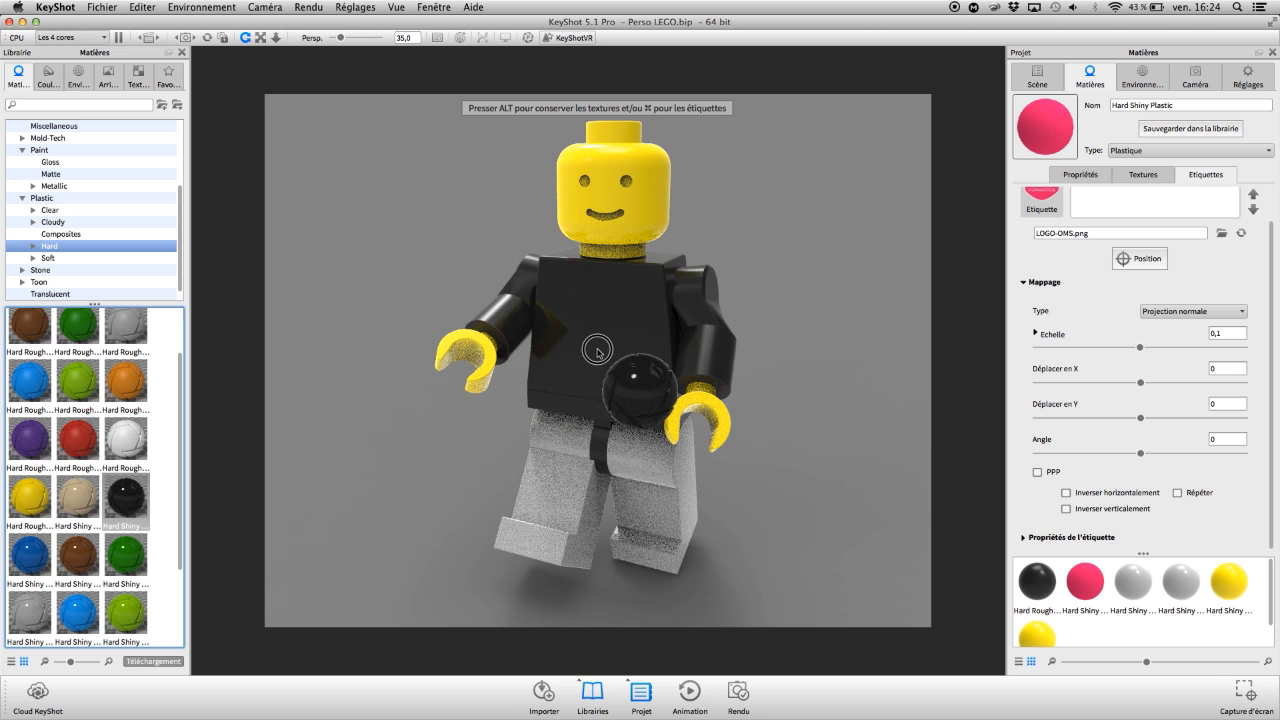
pyautogui.moveTo(597, 352); pyautogui.dragTo(402, 276)
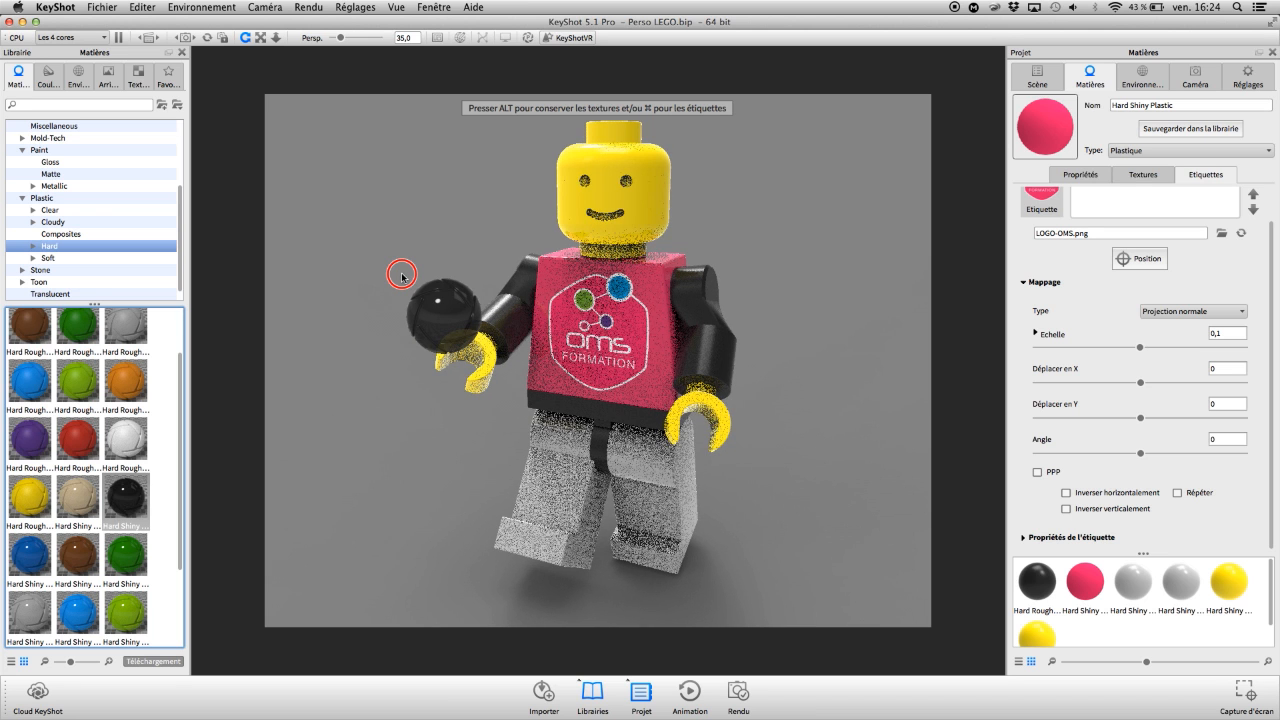
pyautogui.moveTo(402, 276); pyautogui.dragTo(643, 302)
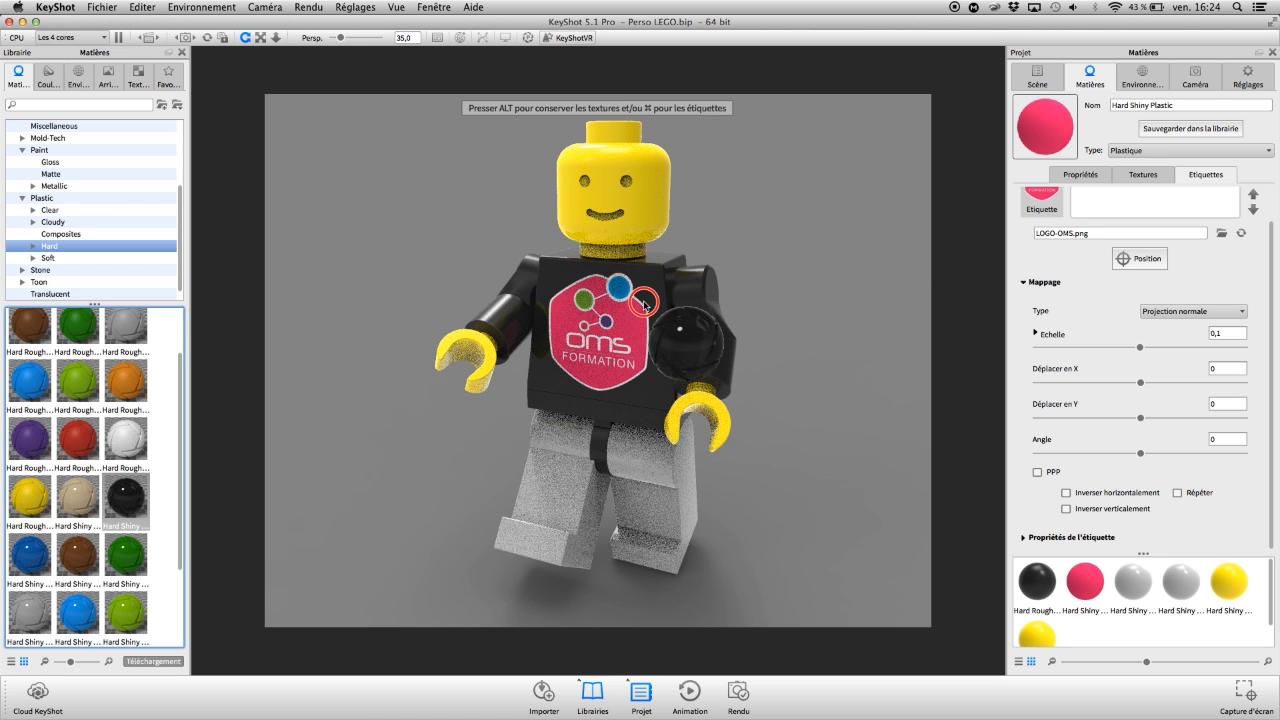
pyautogui.moveTo(643, 303); pyautogui.dragTo(645, 305)
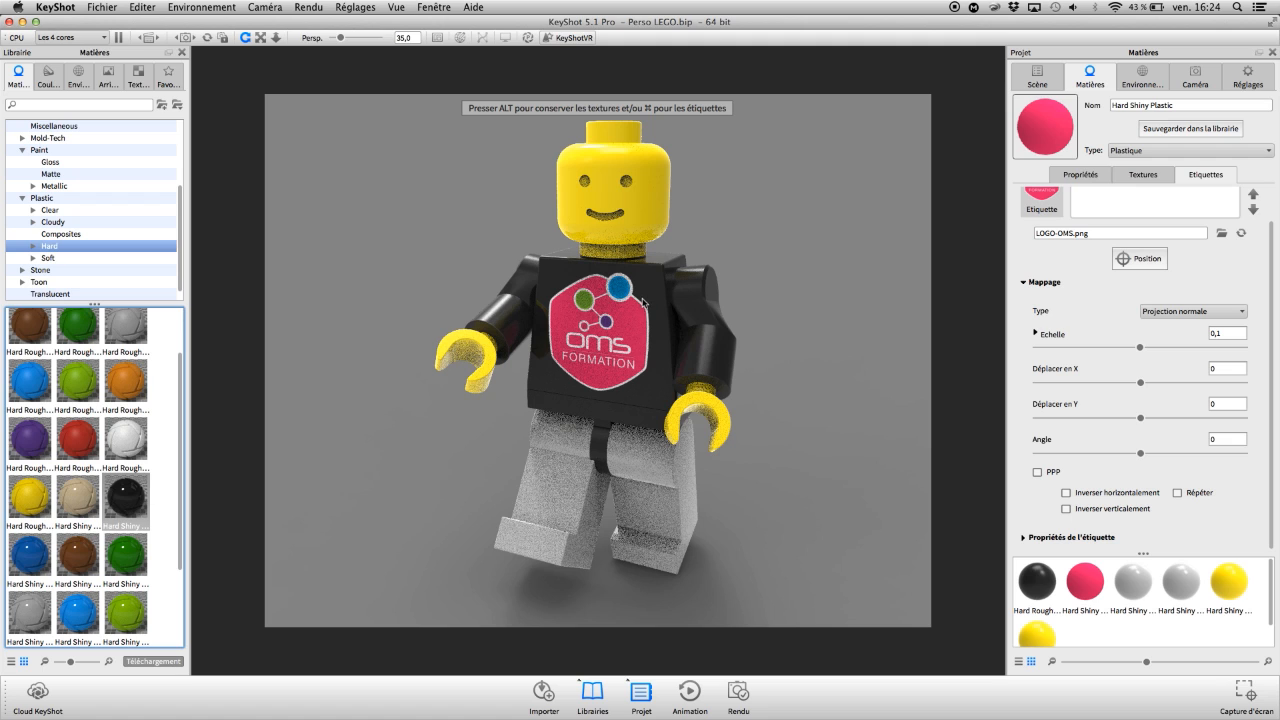